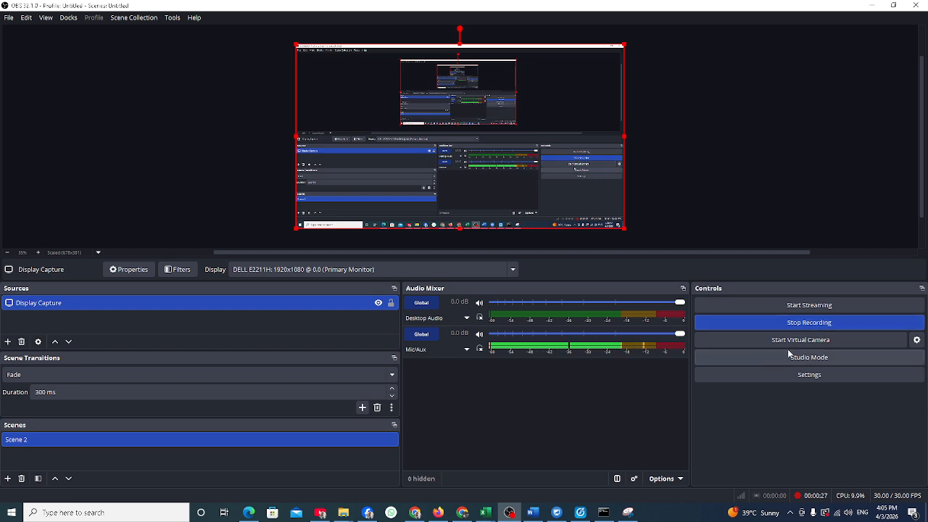
- Switch to the CUKCUK page in Firefox and open the warehouse's remaining-stock summary to examine the Honey row
left_click(438, 513)
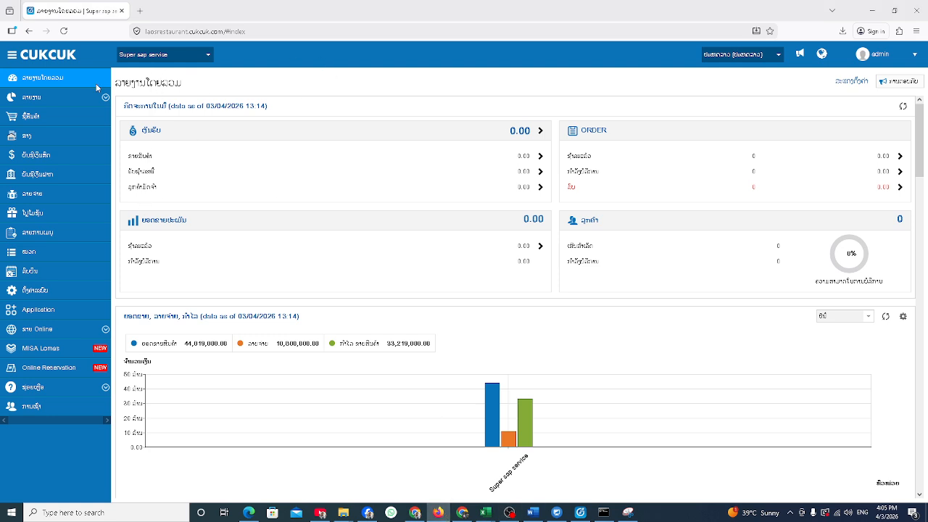
left_click(29, 141)
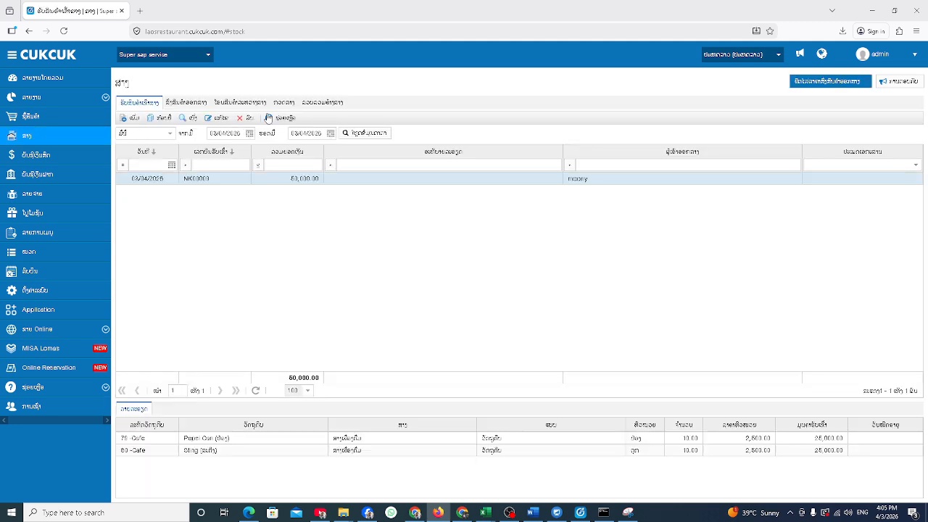
left_click(336, 105)
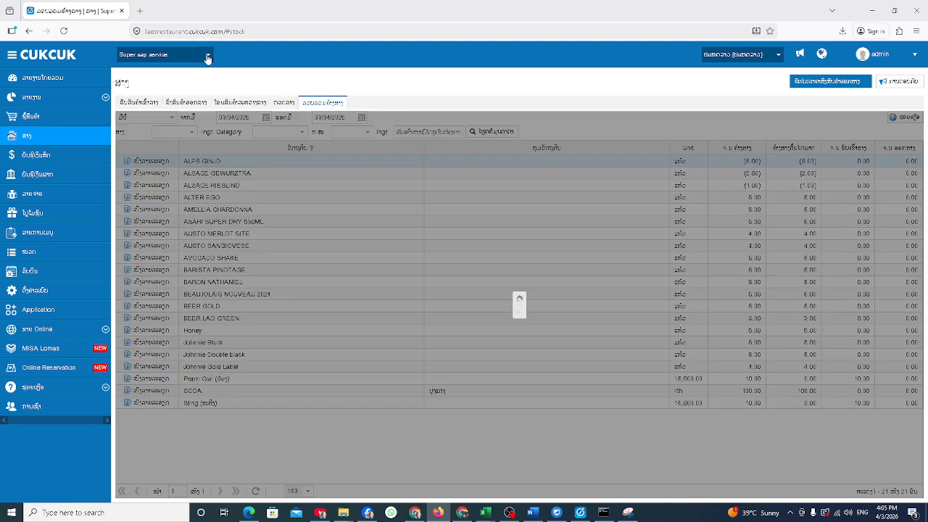
left_click(206, 55)
left_click(205, 60)
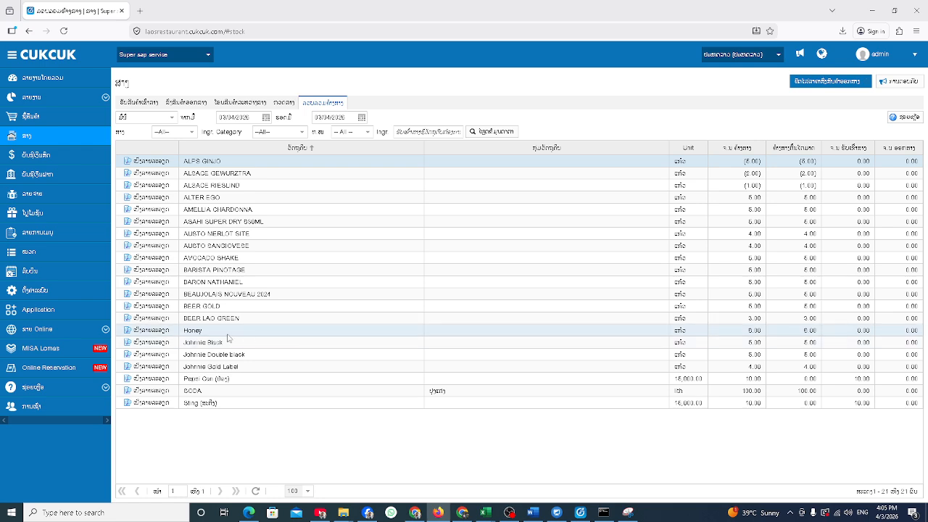
left_click(690, 332)
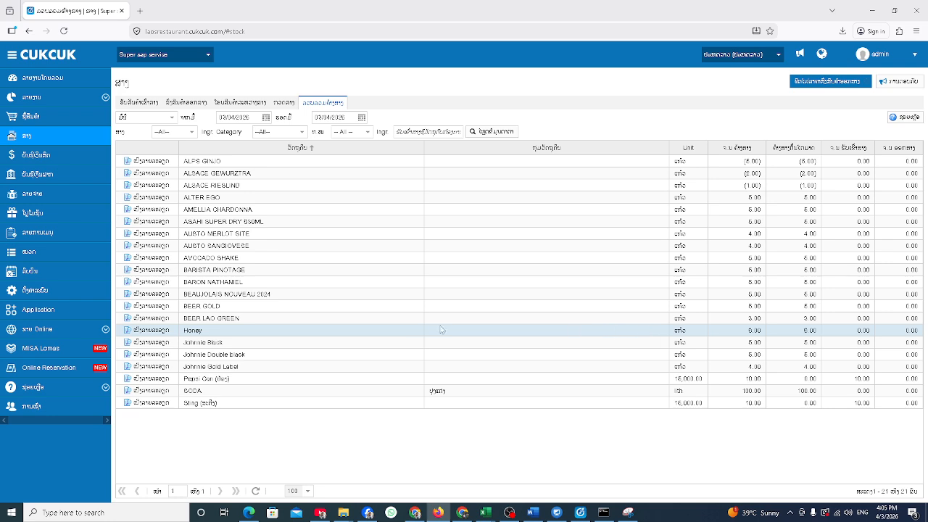
left_click(285, 103)
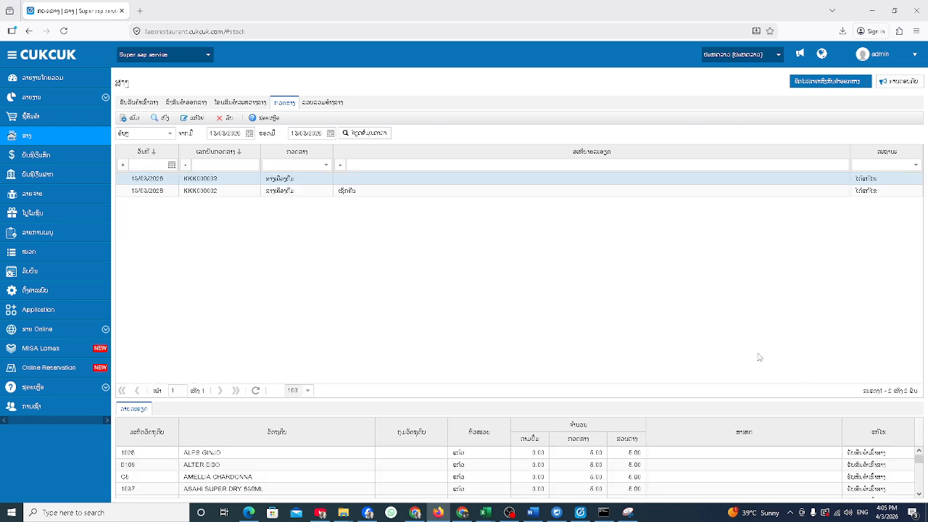
left_click(132, 118)
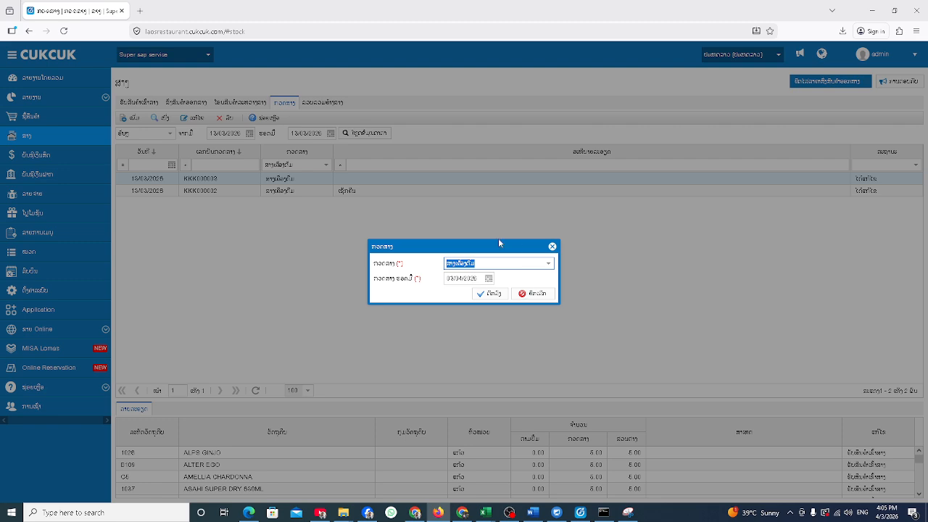
left_click(526, 294)
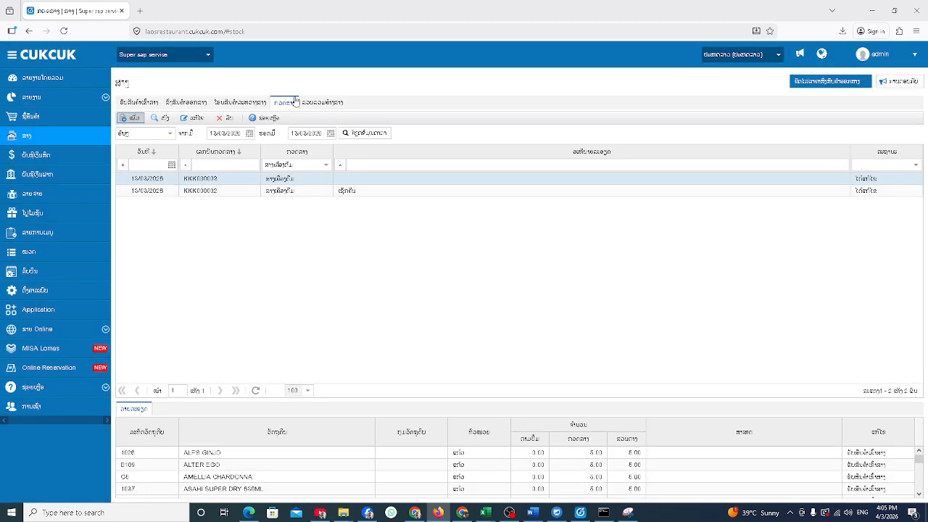
- Return to the remaining-stock summary and examine the stock quantities of Johnnie Black and Johnnie Double black
left_click(320, 103)
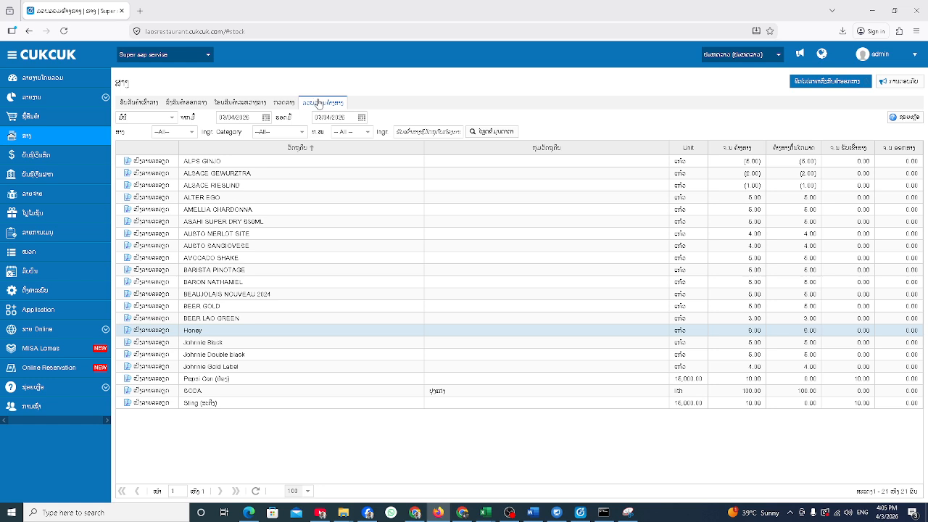
left_click(750, 343)
left_click(748, 353)
- Create a stock issue note of the ingredient disposal type (ລົບວັດຖຸດິບ) with the reason "Ingredient gone bad due to improper storage"
left_click(188, 102)
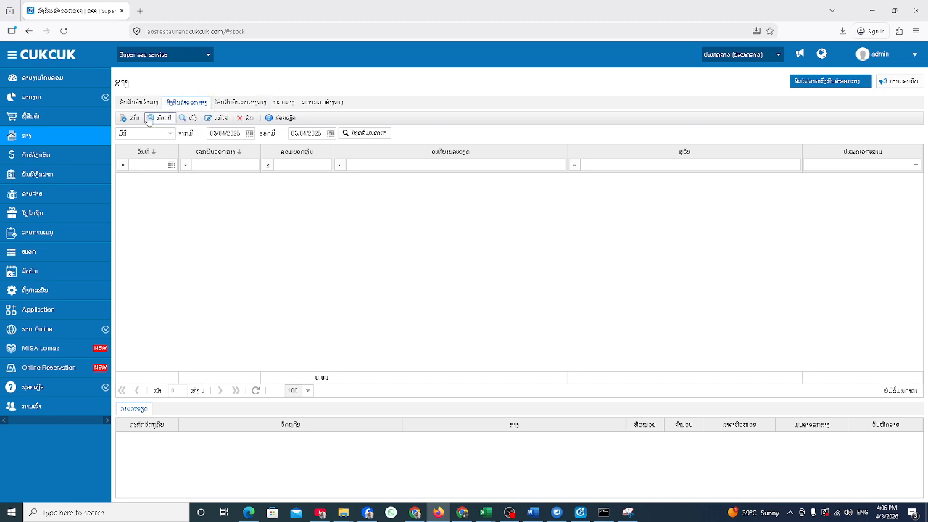
left_click(132, 117)
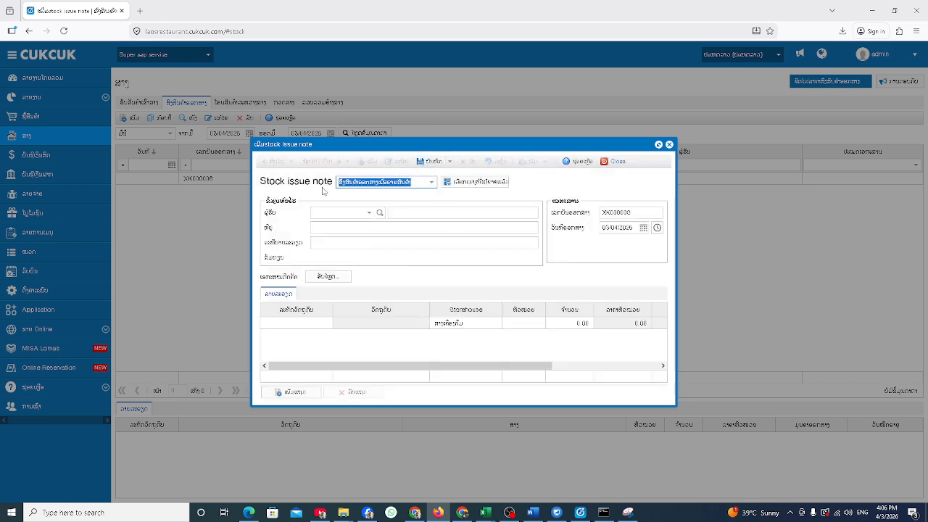
left_click(433, 185)
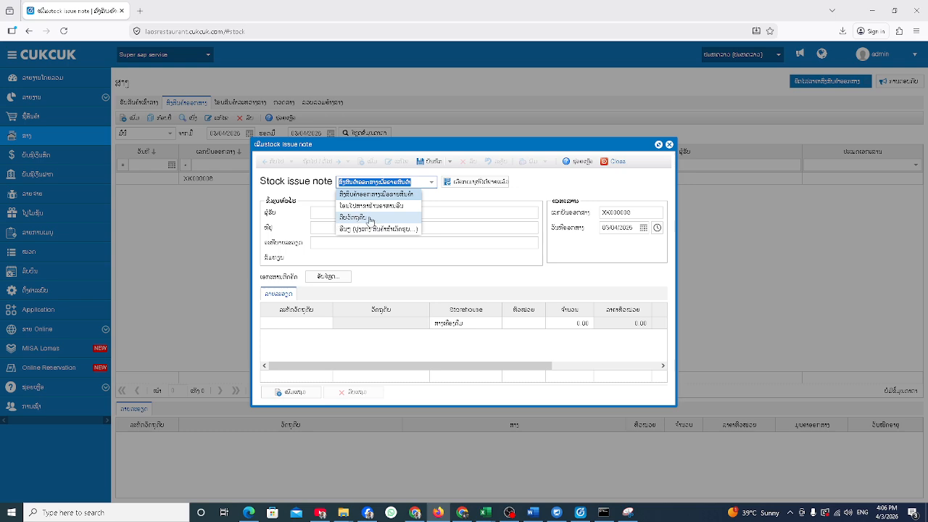
left_click(364, 217)
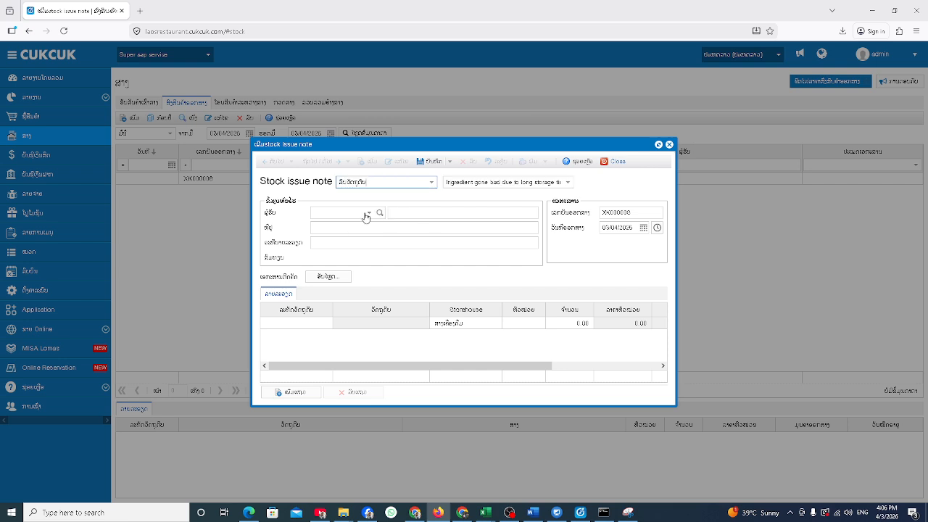
left_click(568, 182)
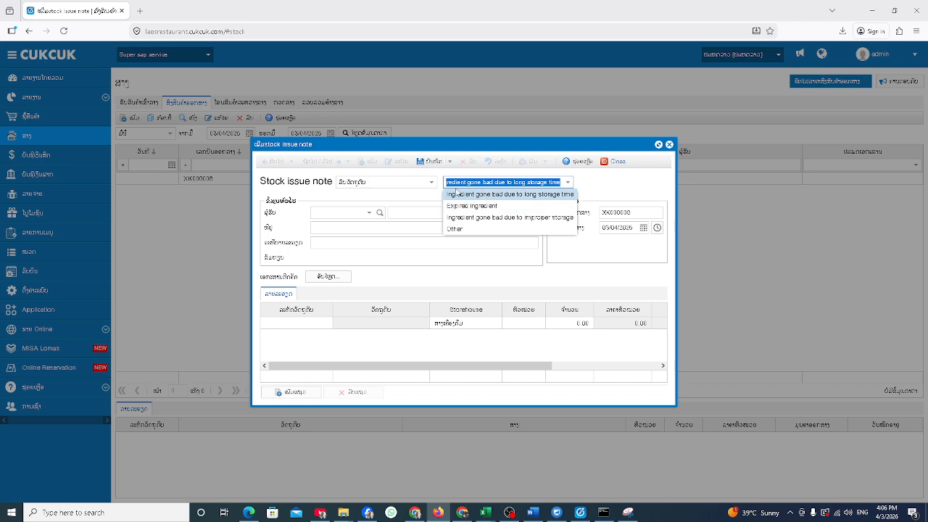
left_click(486, 218)
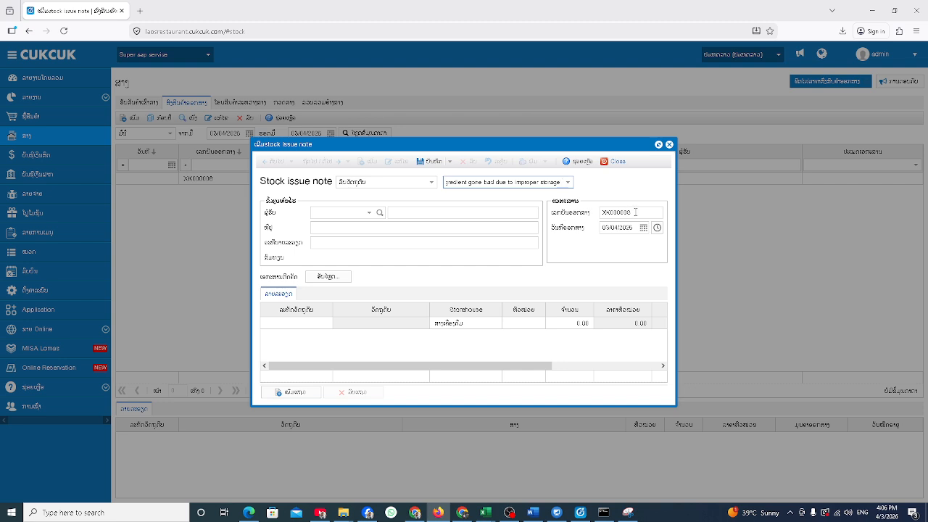
- Choose unitel as the recipient of the stock issue note and enter the description "test 99"
left_click(370, 213)
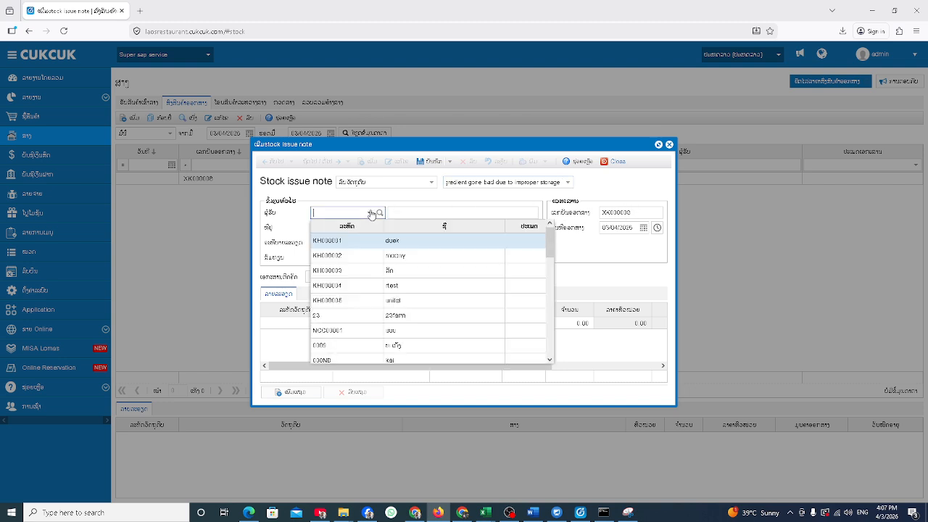
left_click(399, 304)
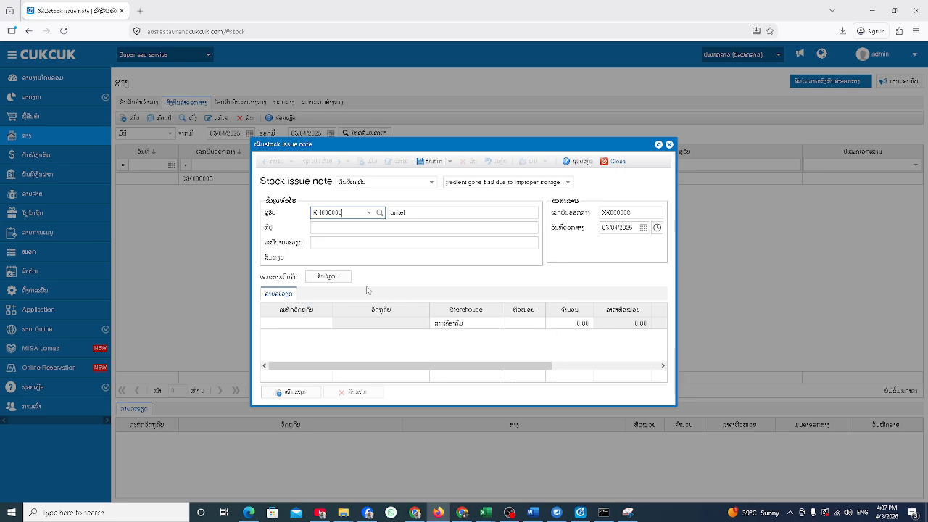
left_click(326, 242)
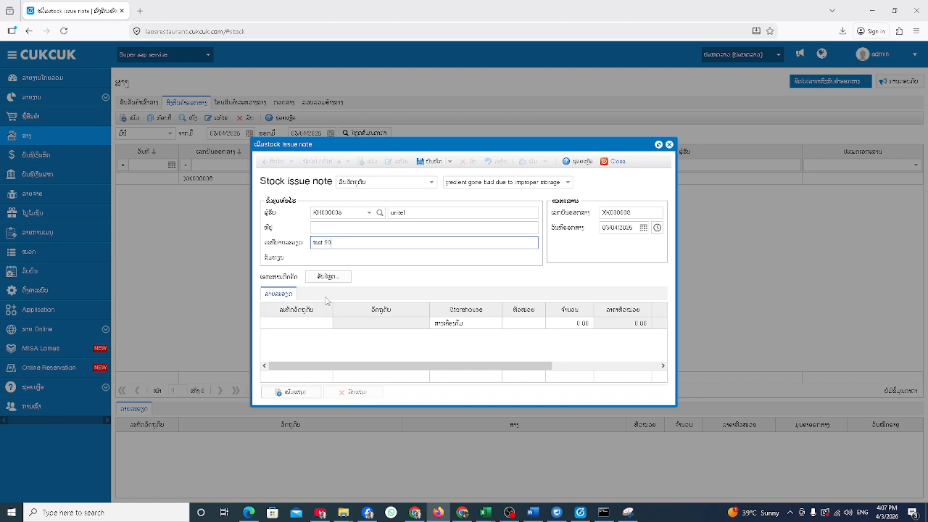
- Browse the ingredient code list for the first detail row and filter it by "he"
left_click(312, 328)
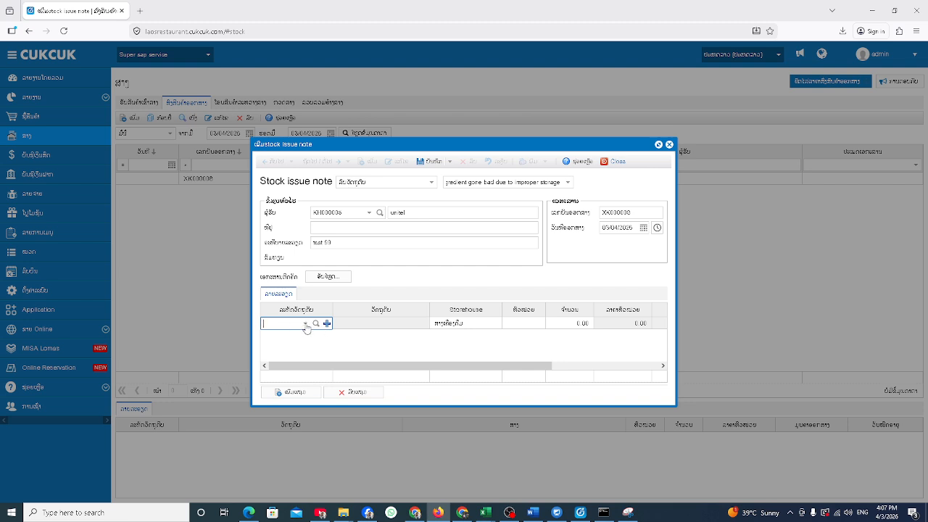
left_click(305, 325)
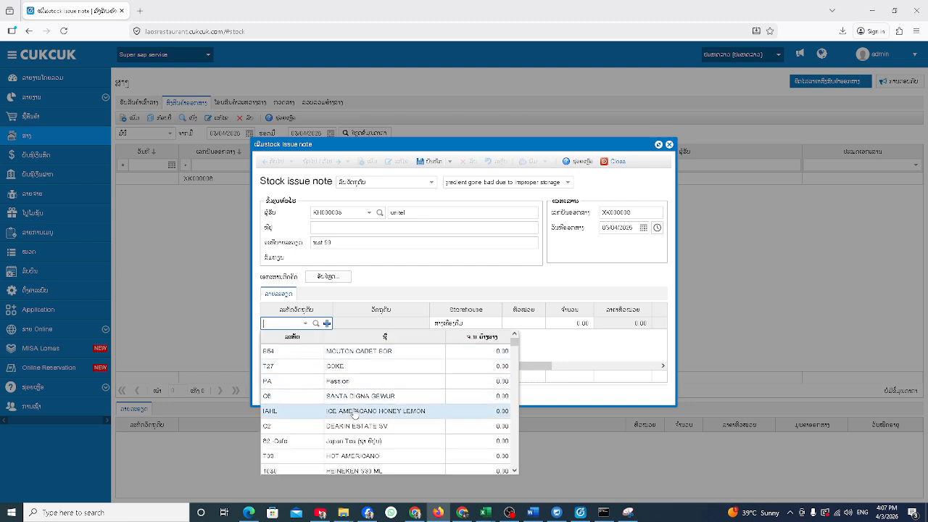
scroll(395, 456, "down", 2)
scroll(395, 456, "down", 2)
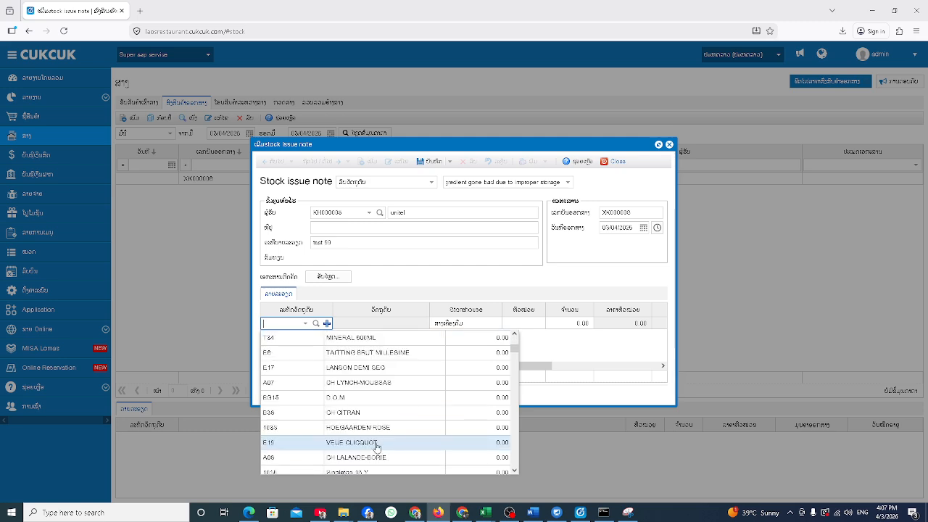
scroll(377, 447, "down", 2)
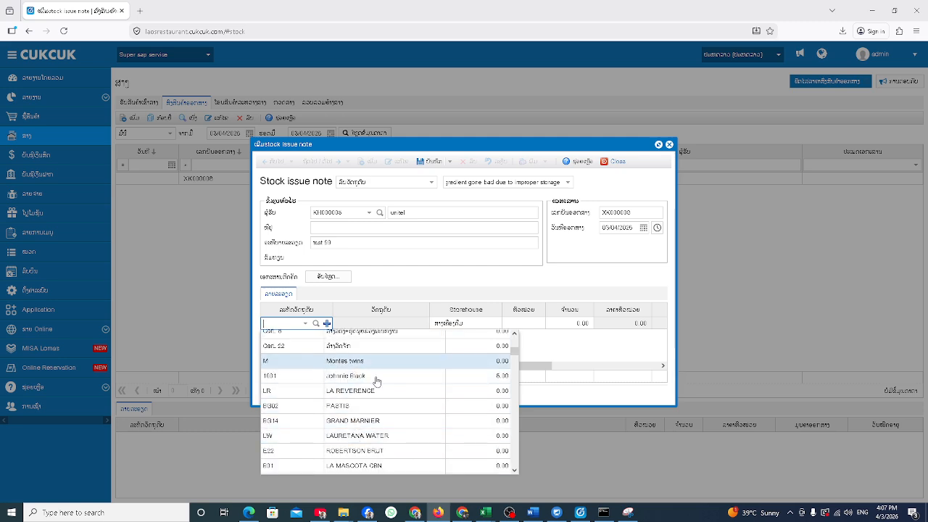
scroll(392, 432, "down", 2)
scroll(393, 433, "down", 2)
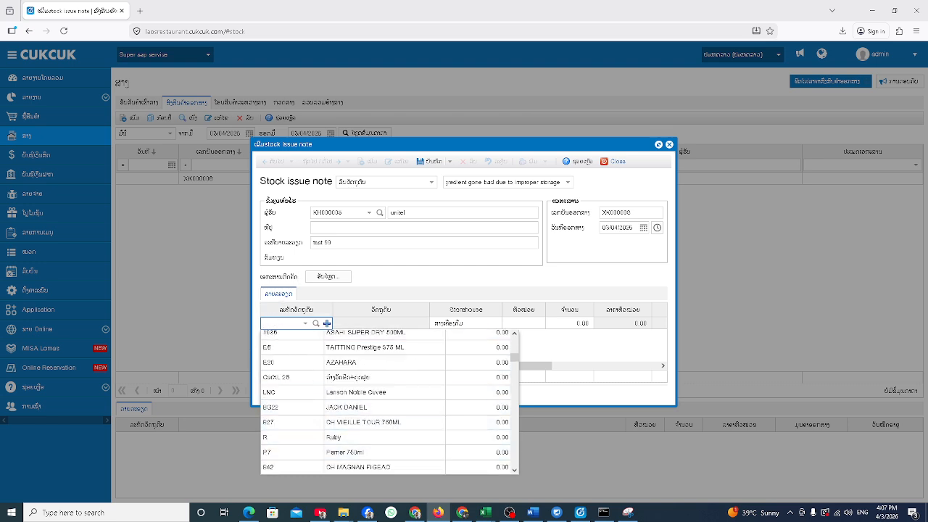
type("hei")
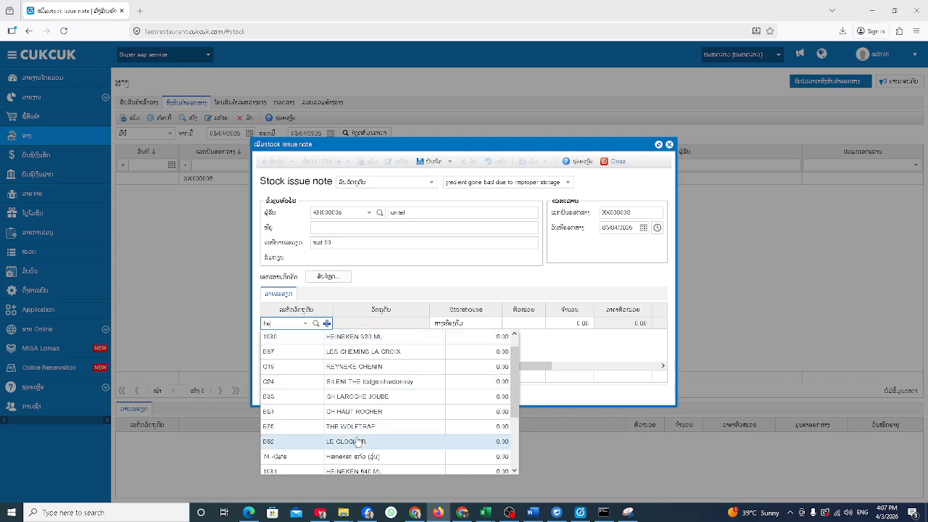
scroll(366, 439, "down", 2)
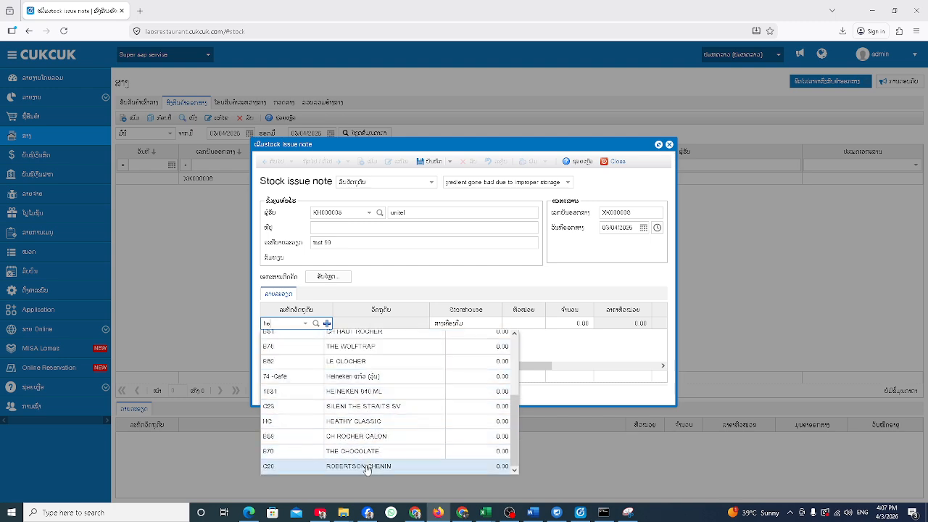
scroll(370, 439, "up", 2)
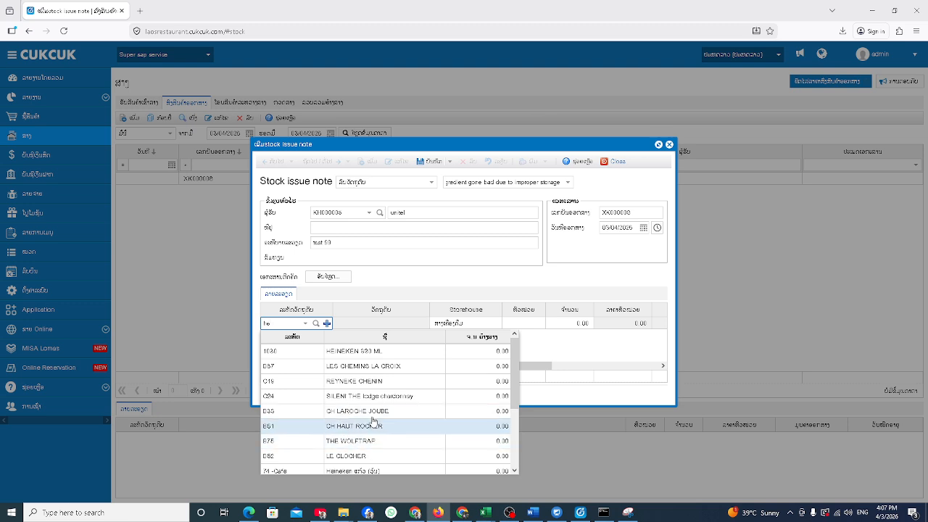
scroll(304, 417, "down", 2)
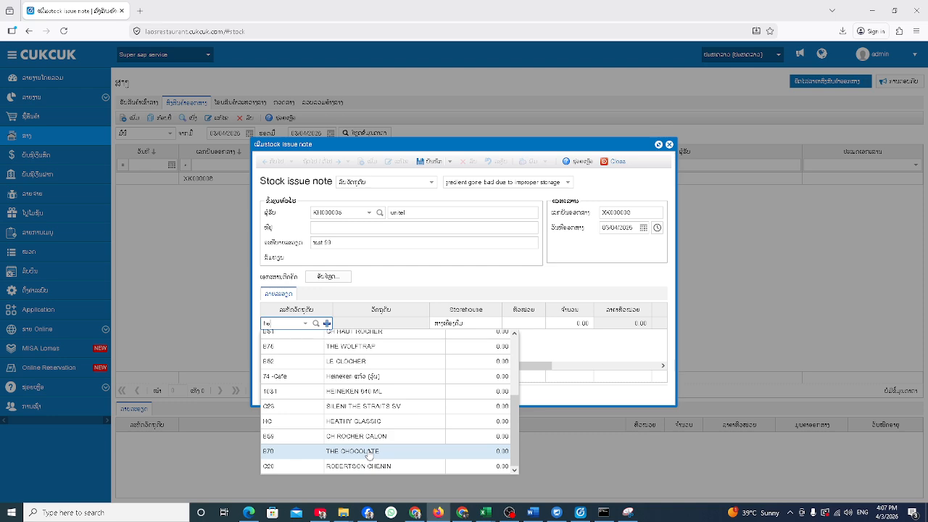
scroll(377, 428, "up", 2)
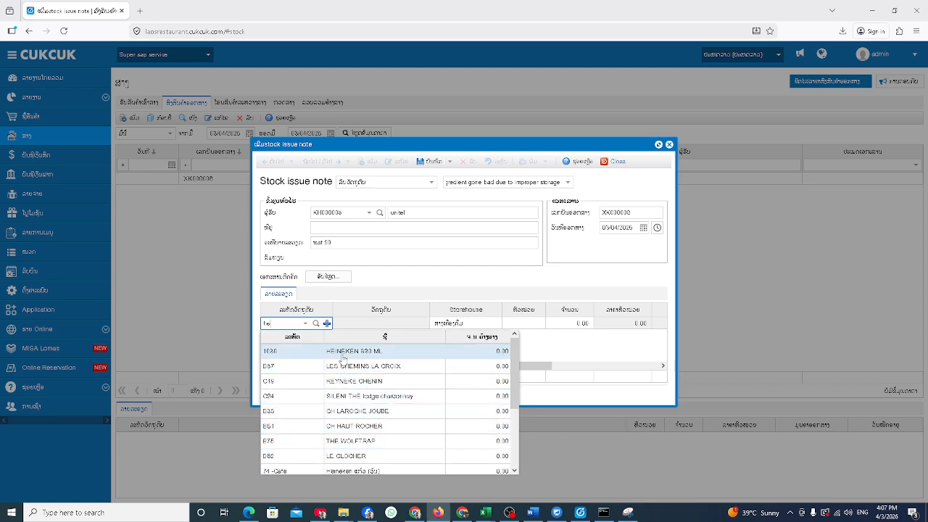
- Add the ingredients Honey and Johnnie Black to the note through the ingredient selection dialog
left_click(316, 324)
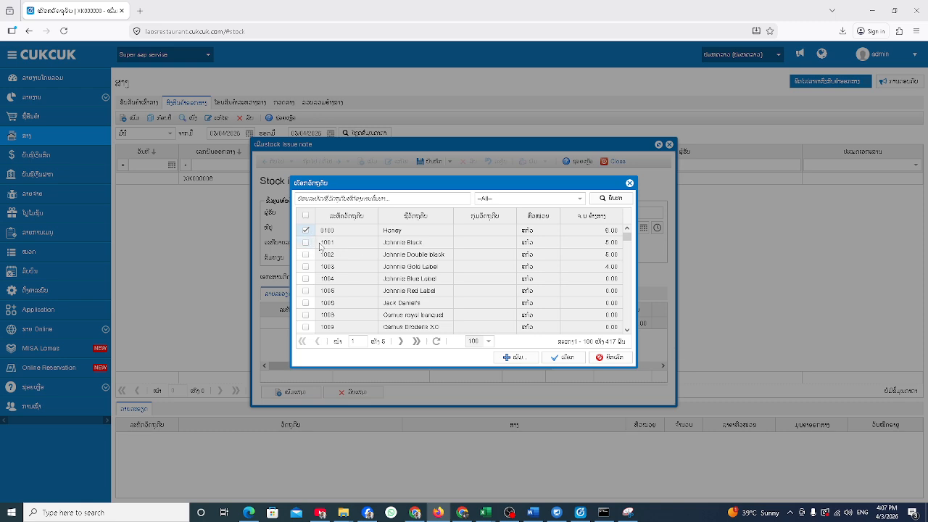
left_click(306, 243)
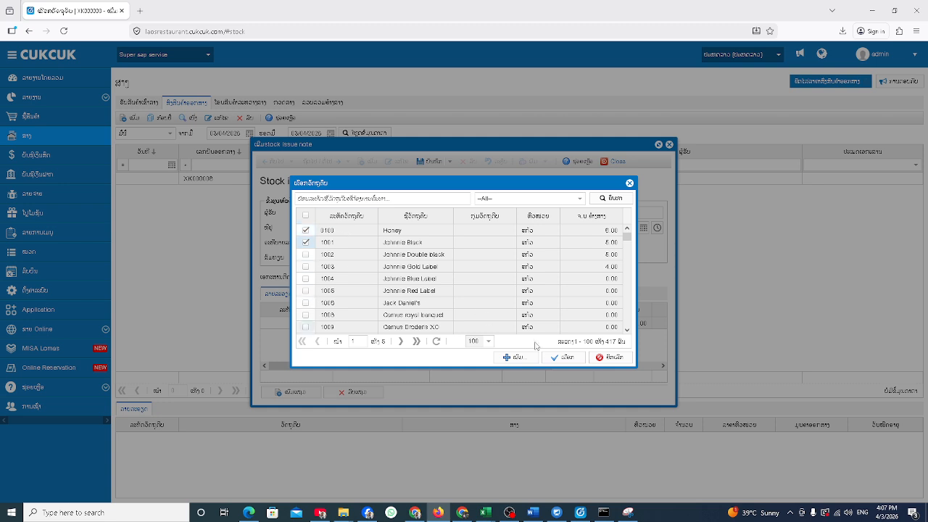
left_click(560, 359)
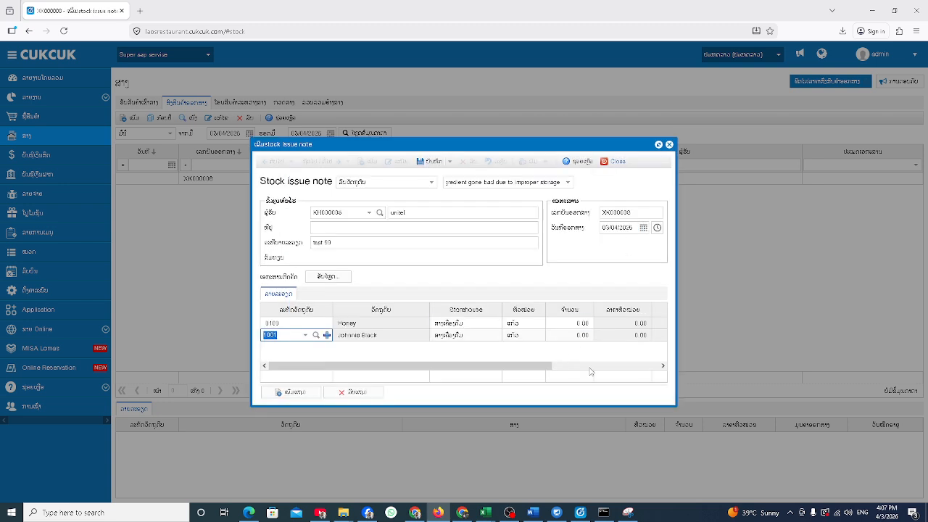
- Set the issued quantity to 3 for Honey and 1 for Johnnie Black
left_click(573, 323)
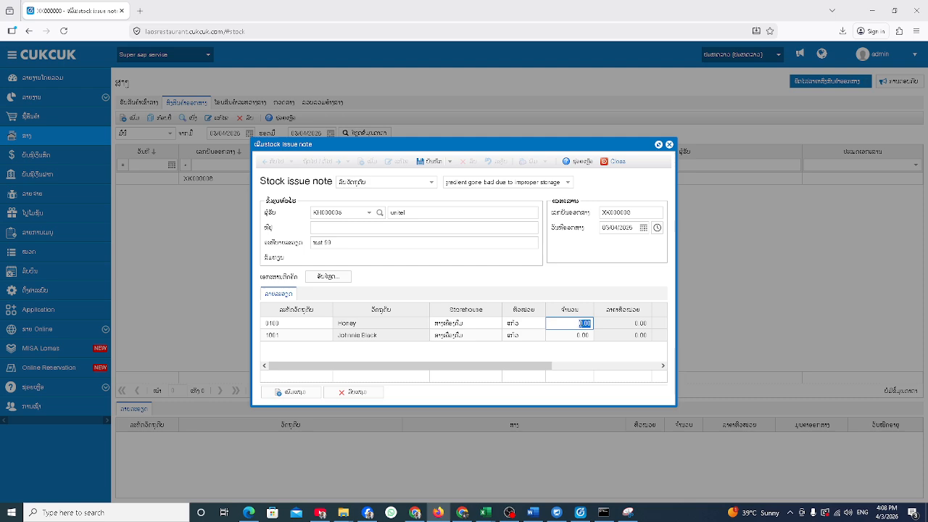
type("3")
left_click(578, 335)
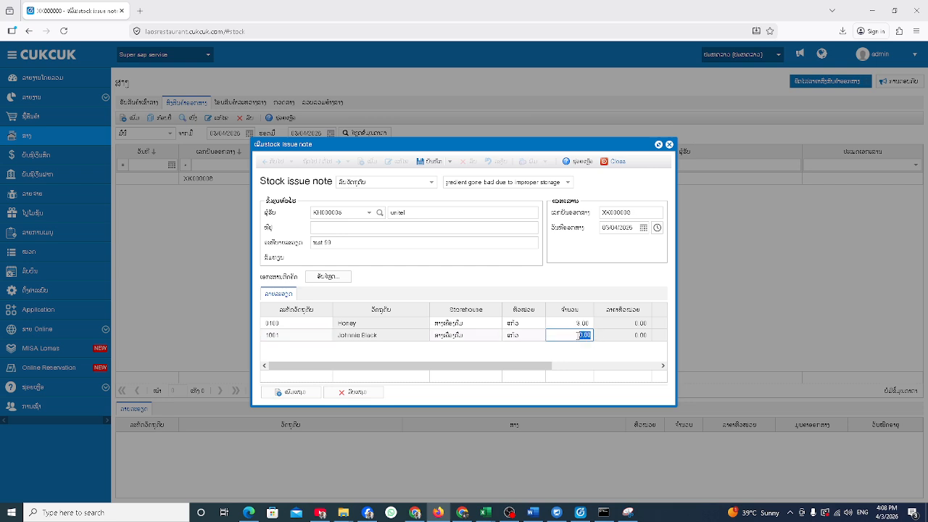
type("1")
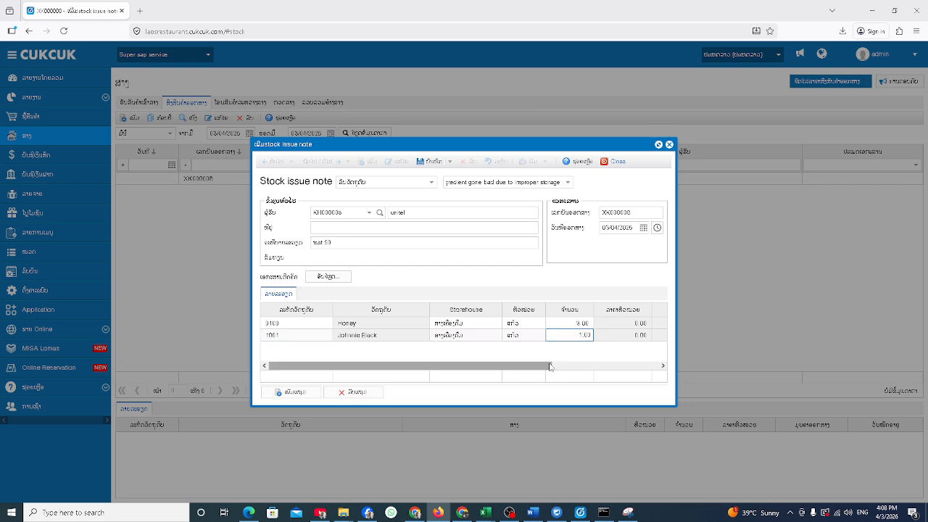
left_click(583, 355)
mouse_move(462, 367)
left_mouse_down()
mouse_move(596, 368)
mouse_move(457, 366)
left_mouse_up()
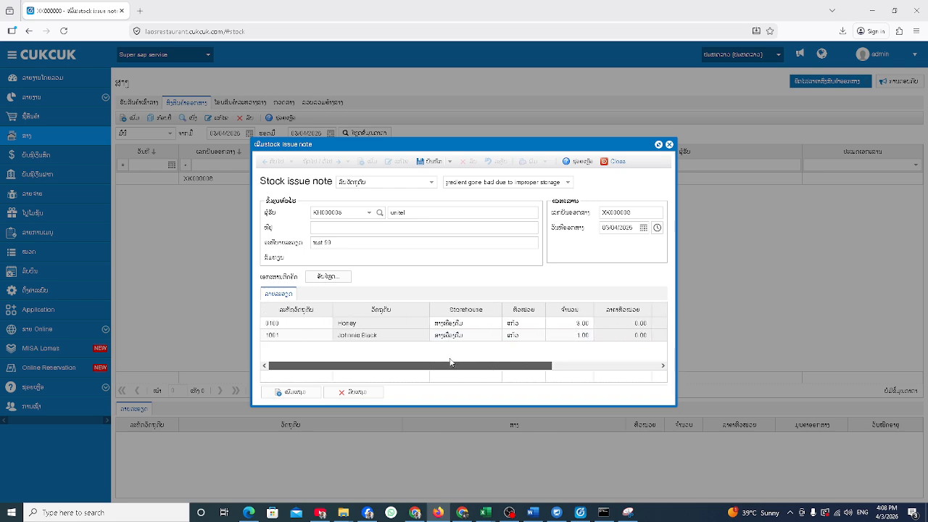
- Save and close the stock issue note, and reload the list of issue notes
left_click(431, 162)
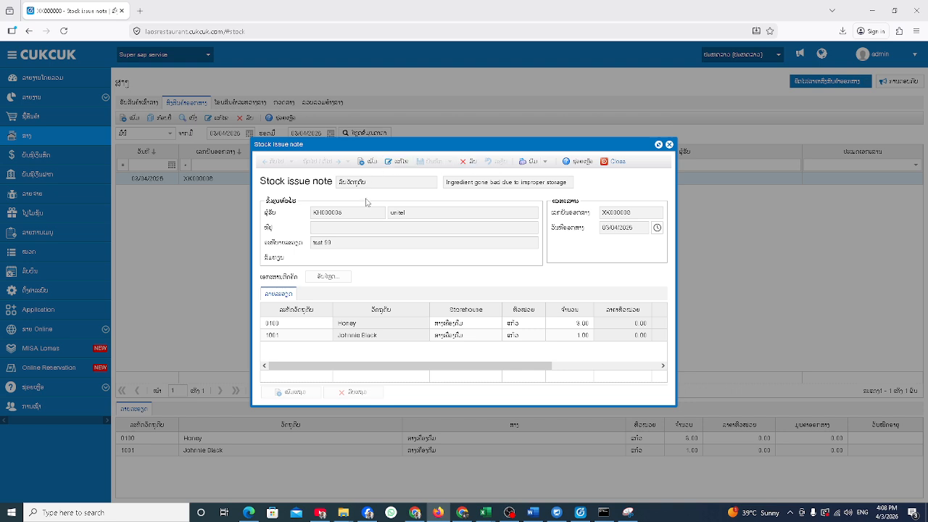
left_click(617, 162)
left_click(382, 137)
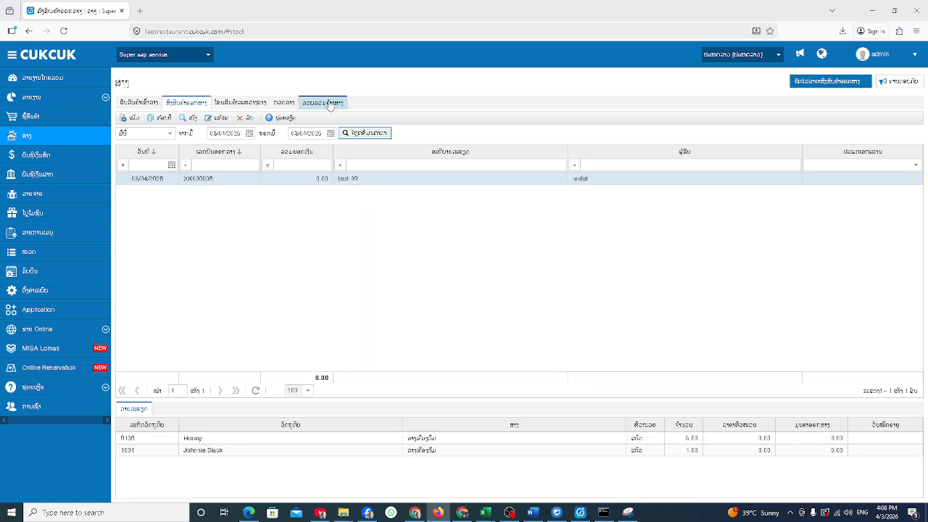
- Open the remaining-stock summary and reload its data to check the Honey and Johnnie Black quantities
left_click(328, 103)
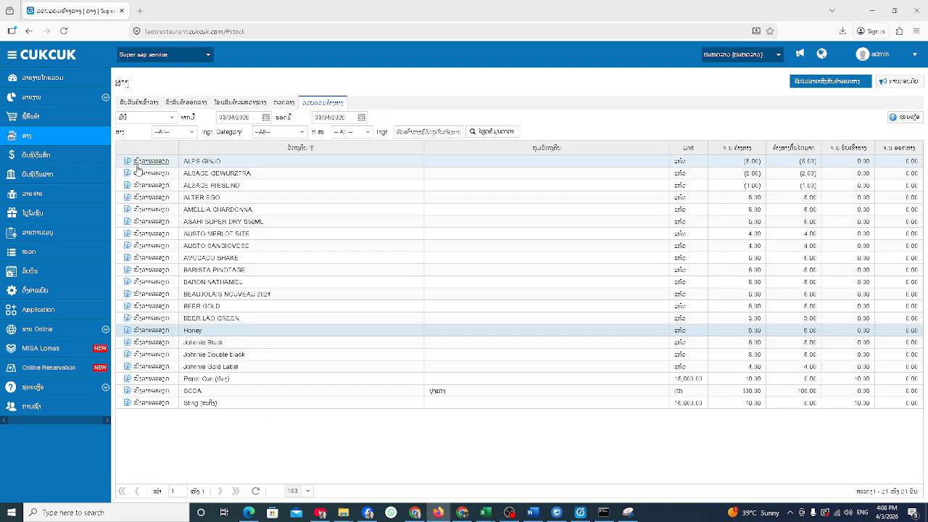
left_click(491, 133)
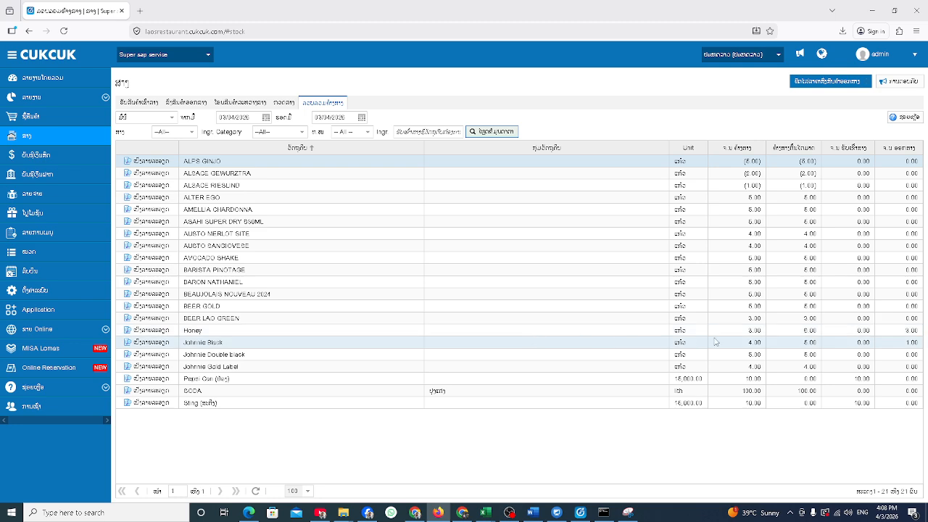